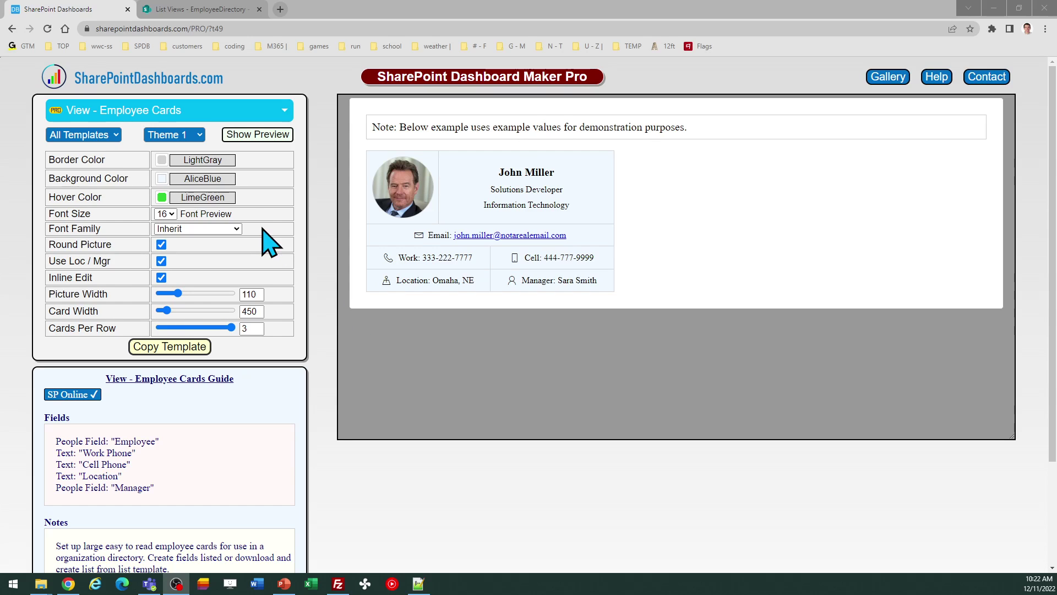
Bring up the EmployeeDirectory list with its Employee, Manager, Work Phone, Cell Phone and Location columns.
click(204, 10)
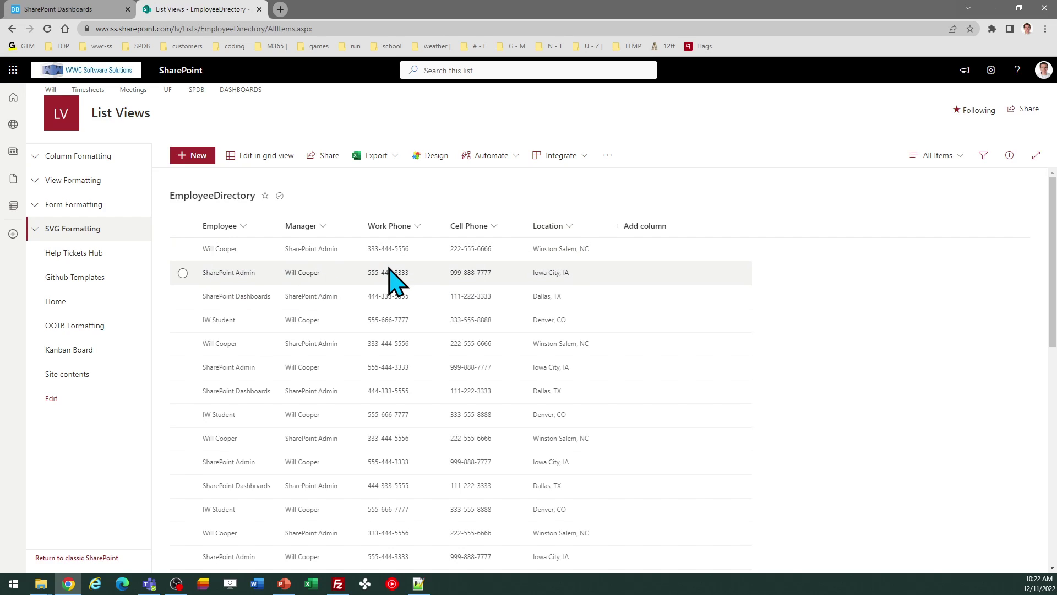
Go back to the View - Employee Cards template and its required-fields guide.
click(60, 9)
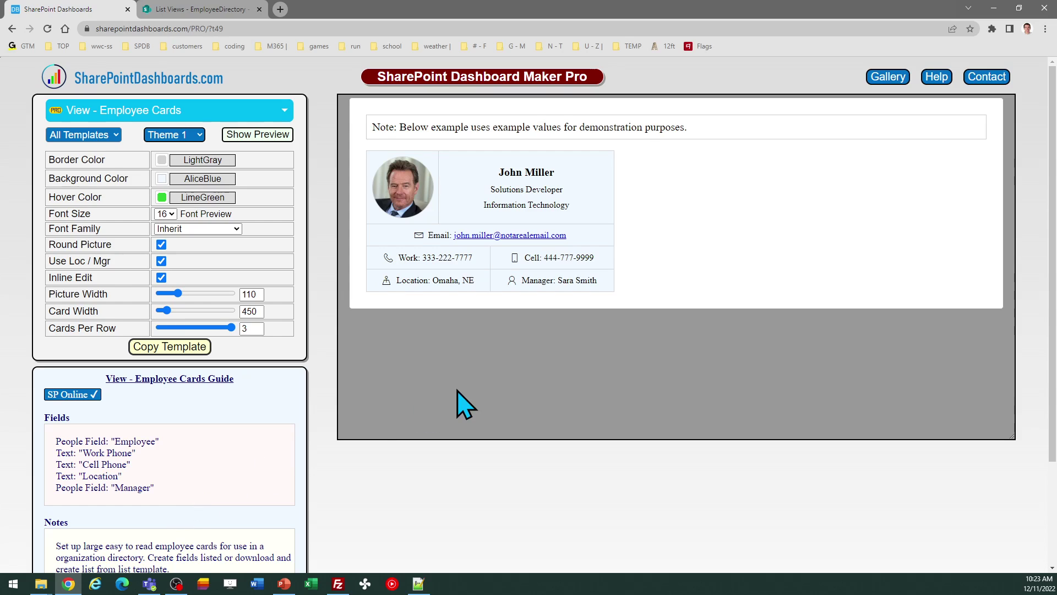
Preview Theme 2, then apply Theme 3 to the employee card.
drag(1054, 300, 1055, 413)
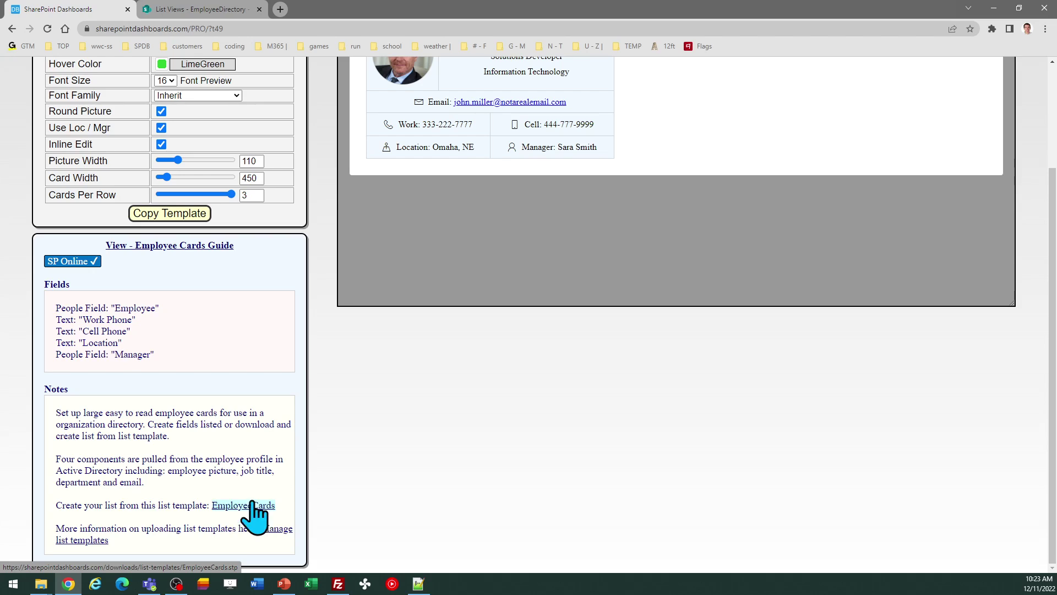
drag(1054, 421, 1054, 321)
click(187, 136)
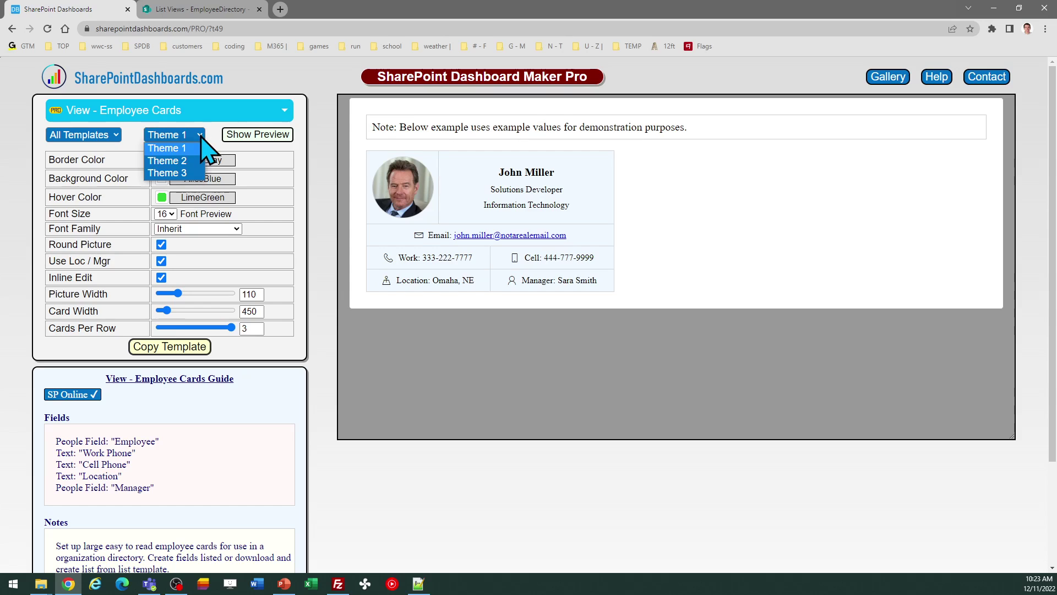
click(193, 171)
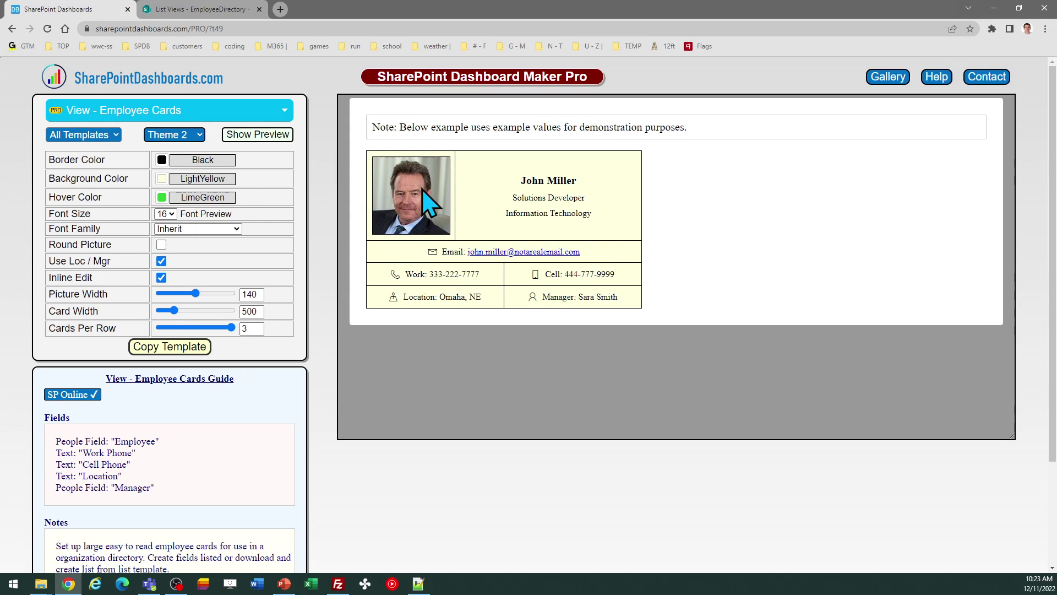
click(195, 134)
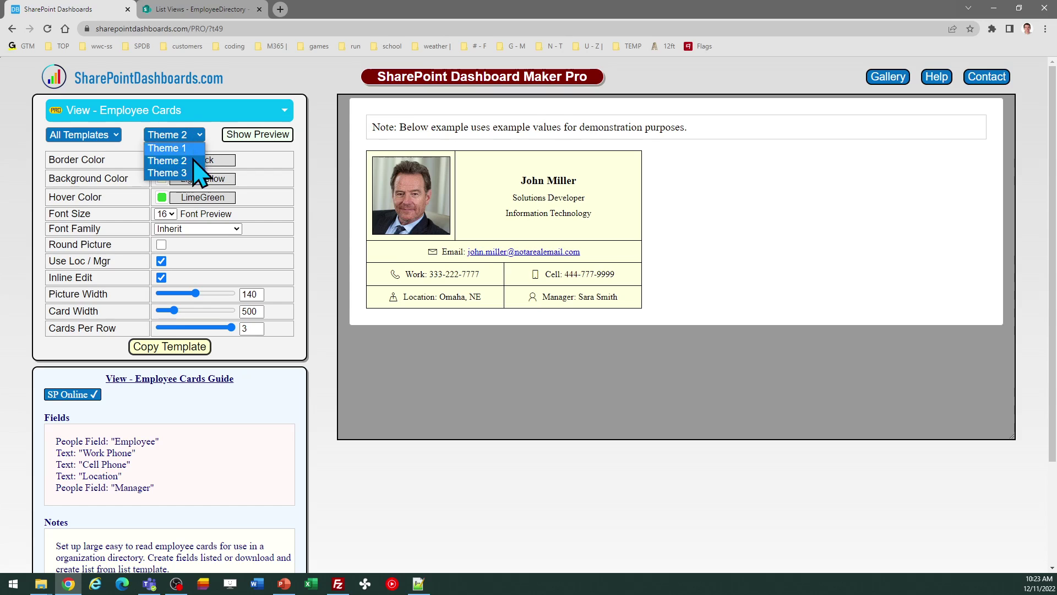
click(197, 179)
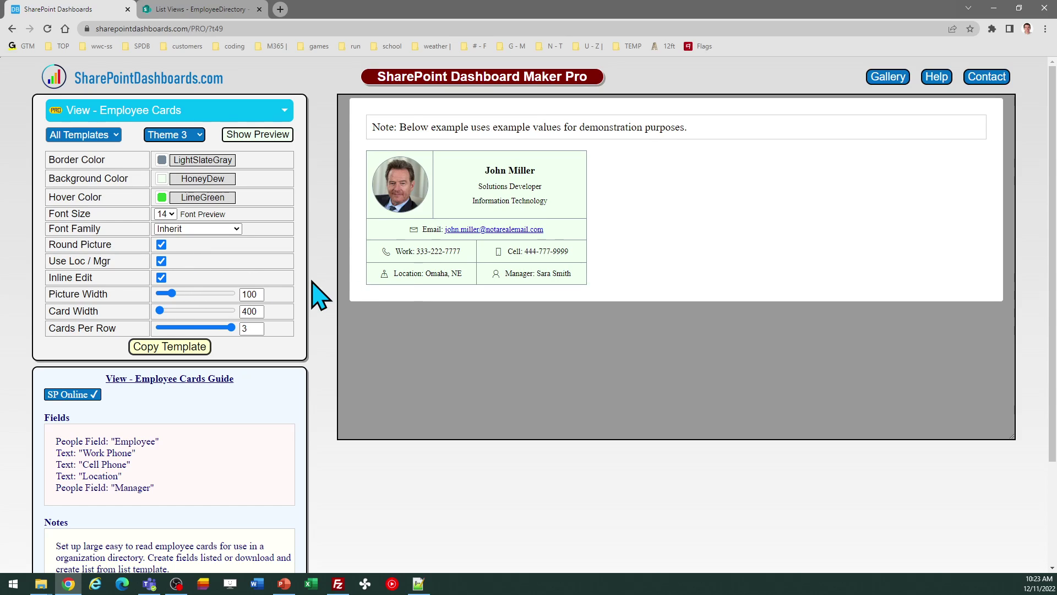
Toggle Use Loc / Mgr off and back on, and enlarge the picture width to 138.
click(161, 262)
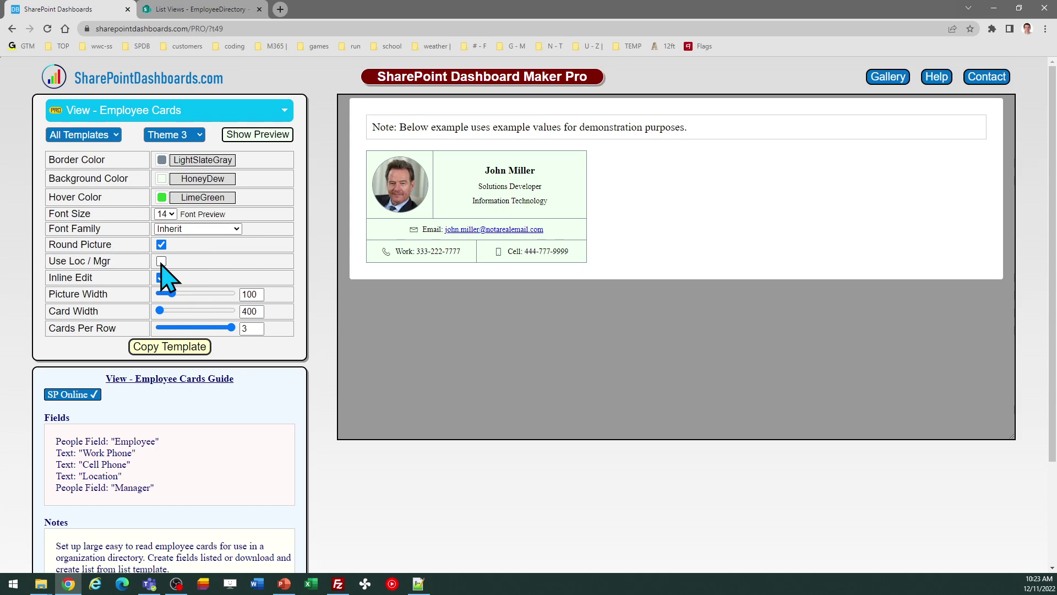
click(162, 261)
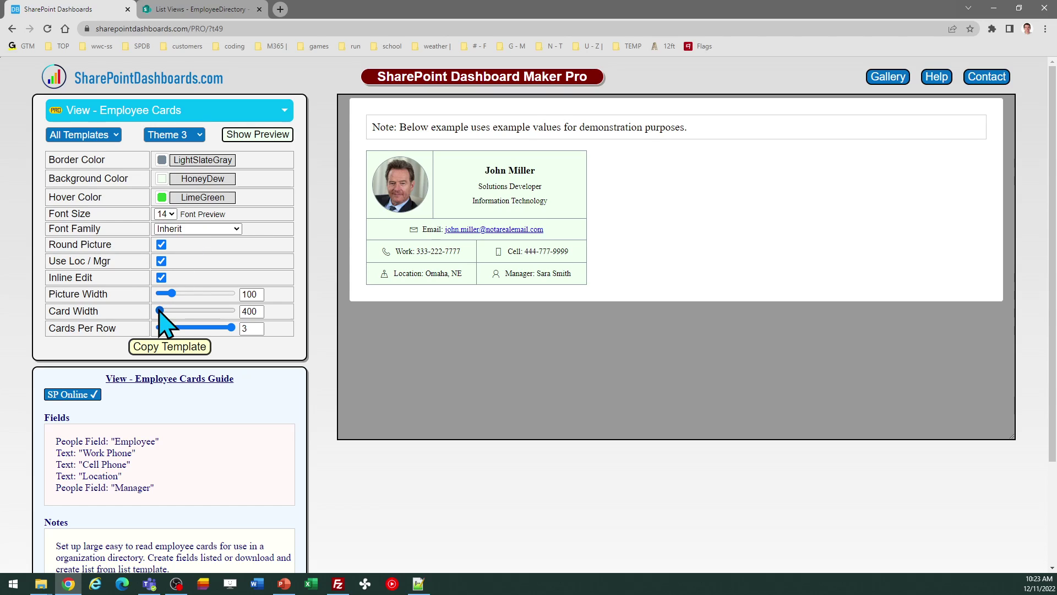
mouse_move(160, 310)
mouse_down()
mouse_move(201, 311)
mouse_move(160, 311)
mouse_up()
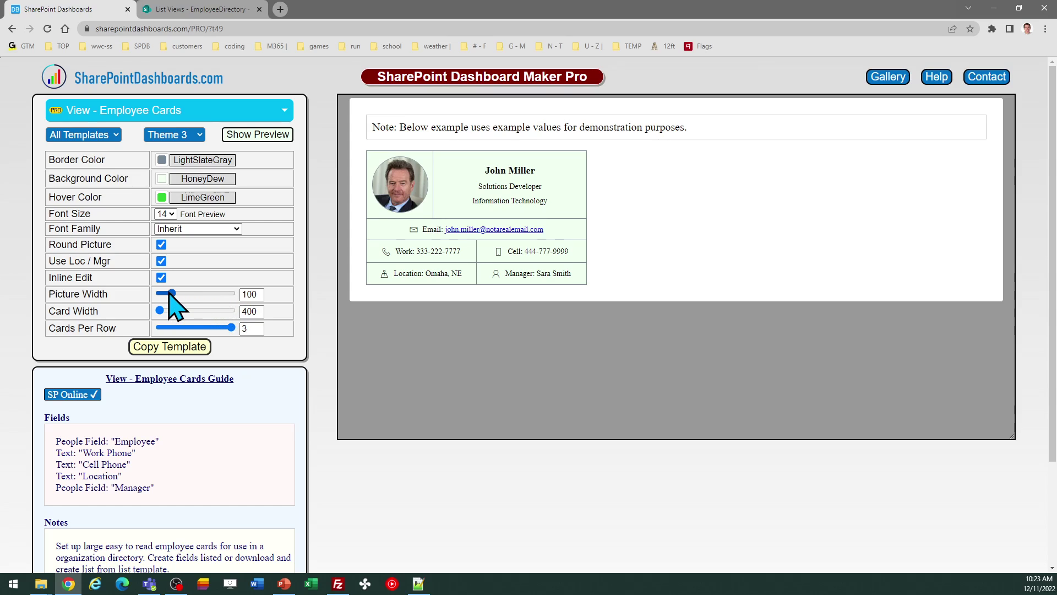
drag(172, 293, 194, 293)
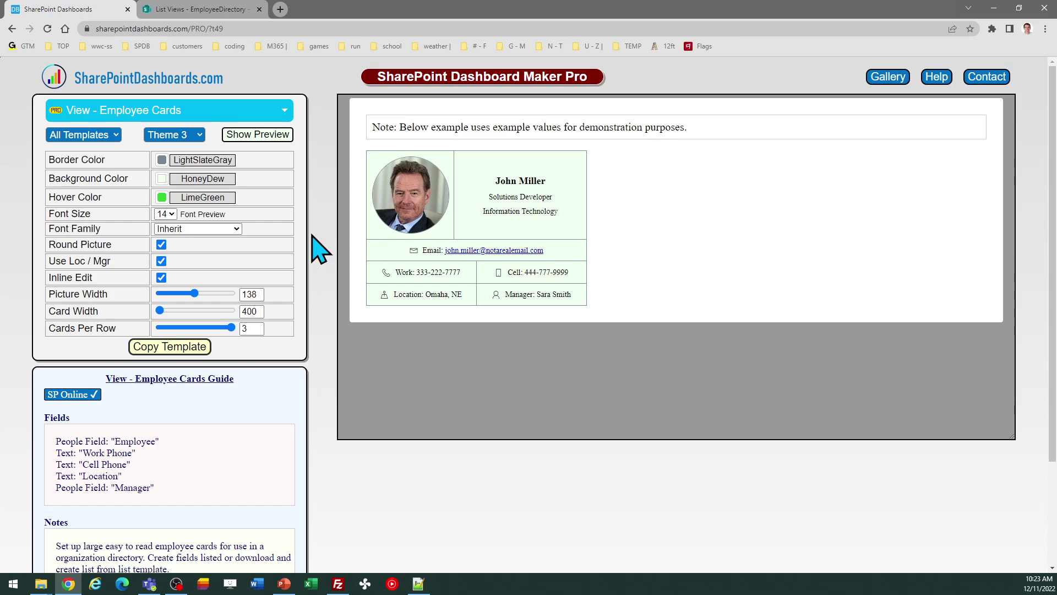
Switch the card back to Theme 1, copy the template, and open the EmployeeDirectory list.
click(200, 134)
click(202, 176)
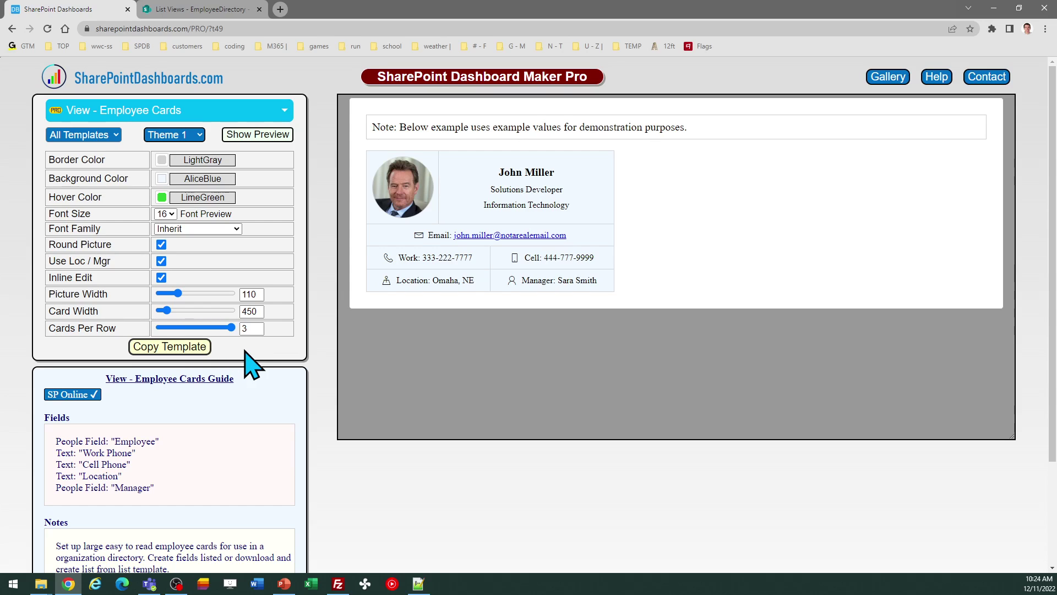
click(156, 350)
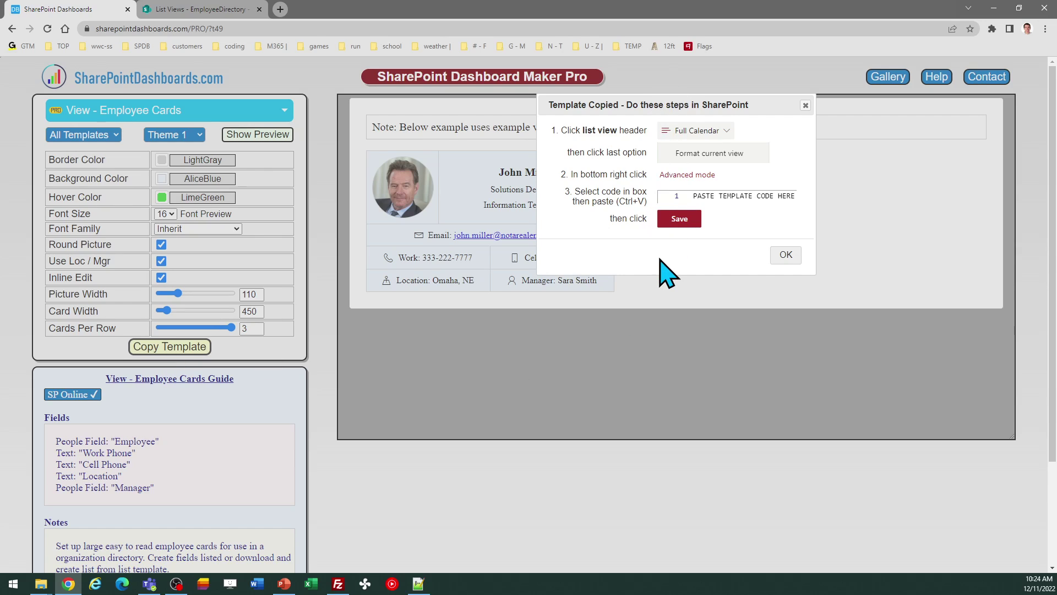
click(785, 256)
click(191, 10)
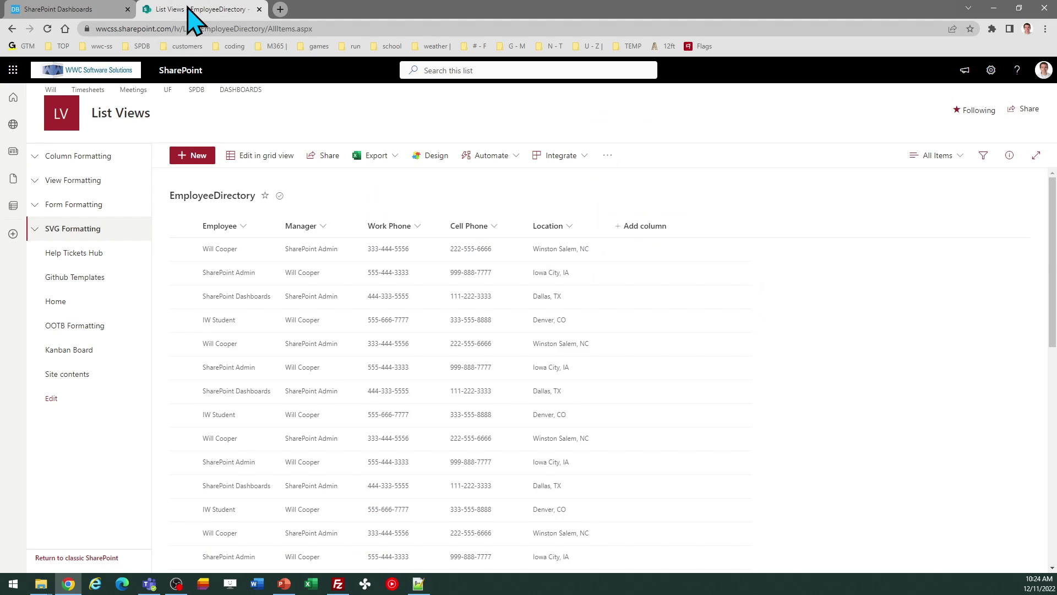
Replace the view's advanced-mode format JSON with the copied Employee Cards template and save.
click(932, 160)
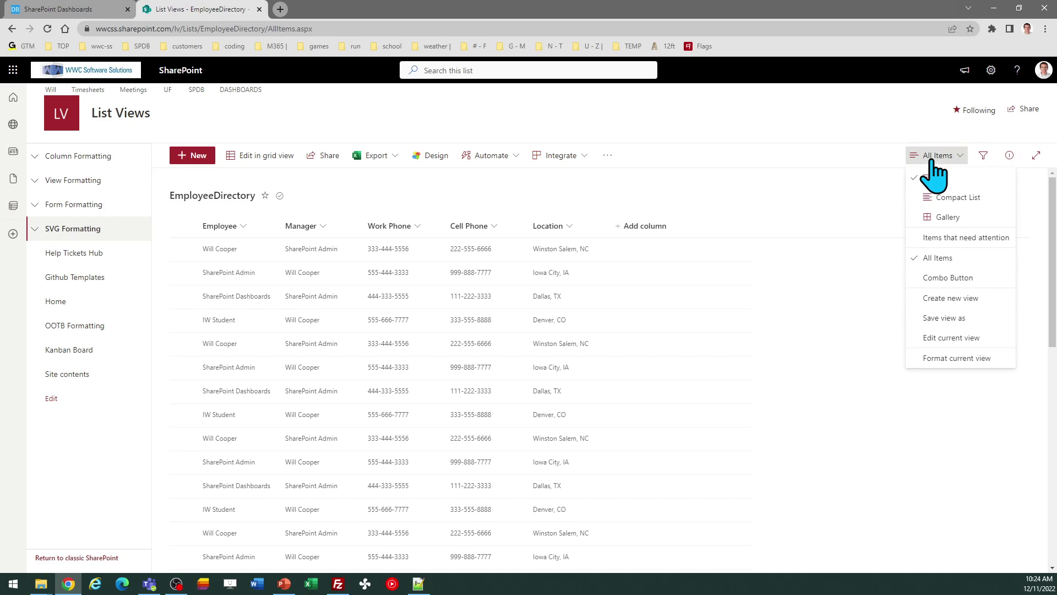
click(954, 359)
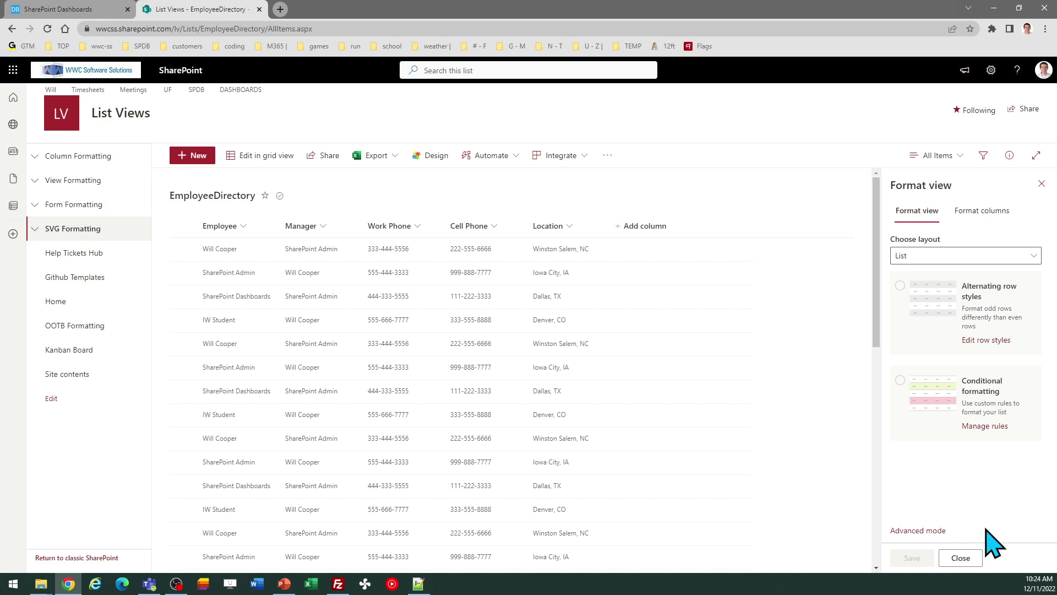
click(936, 531)
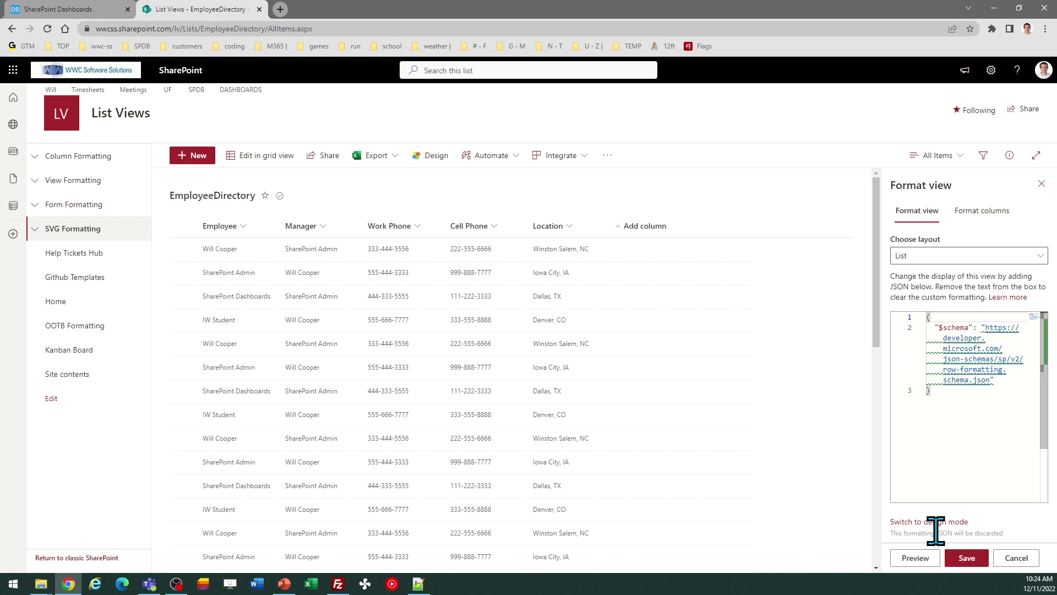
key(ctrl+a)
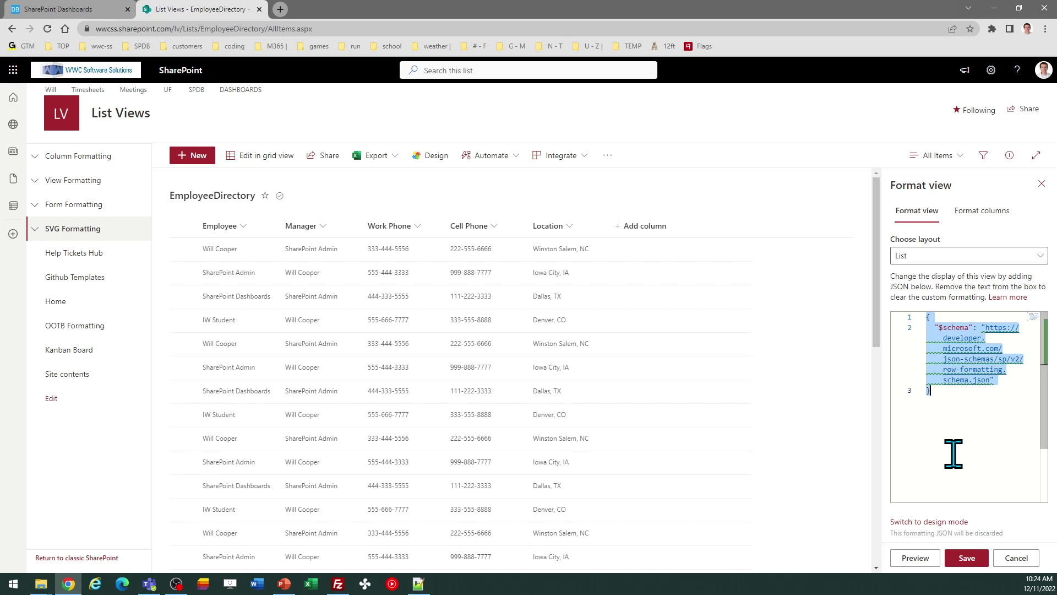
key(ctrl+v)
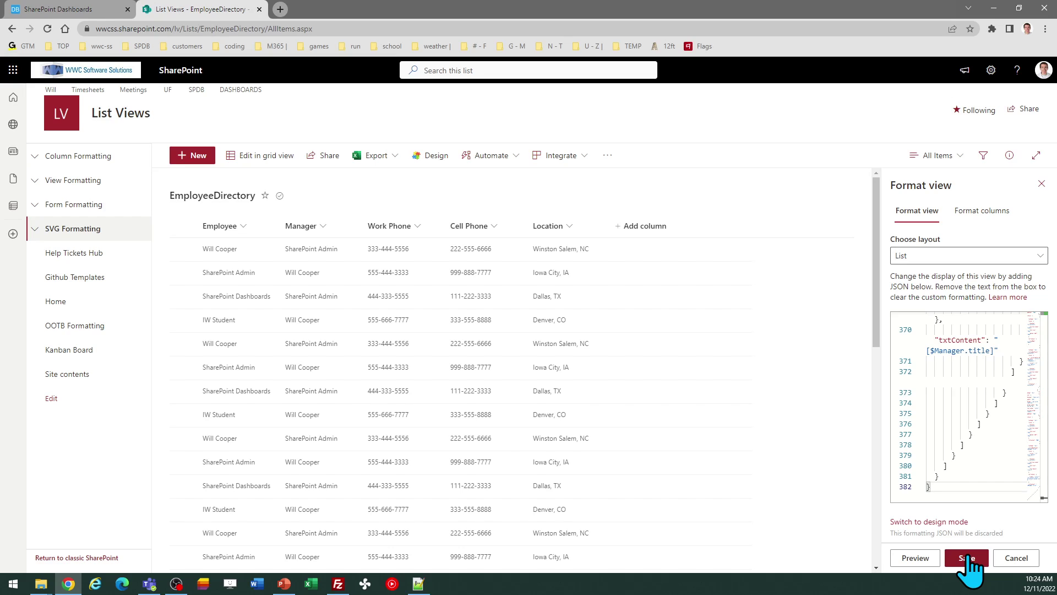
click(968, 558)
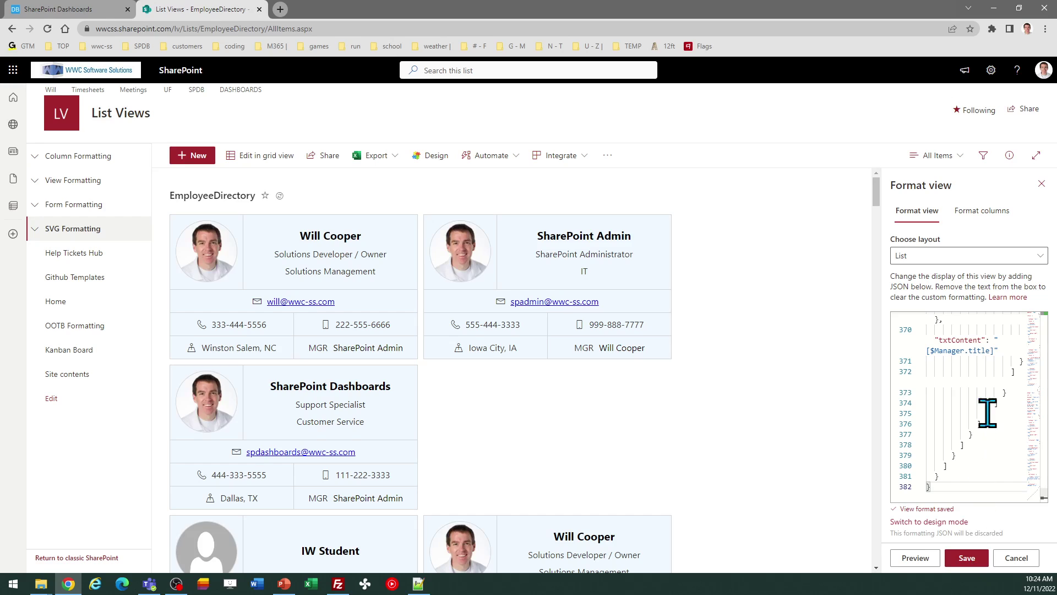
Close the format pane and change a digit of the first card's work phone to 5.
click(1041, 184)
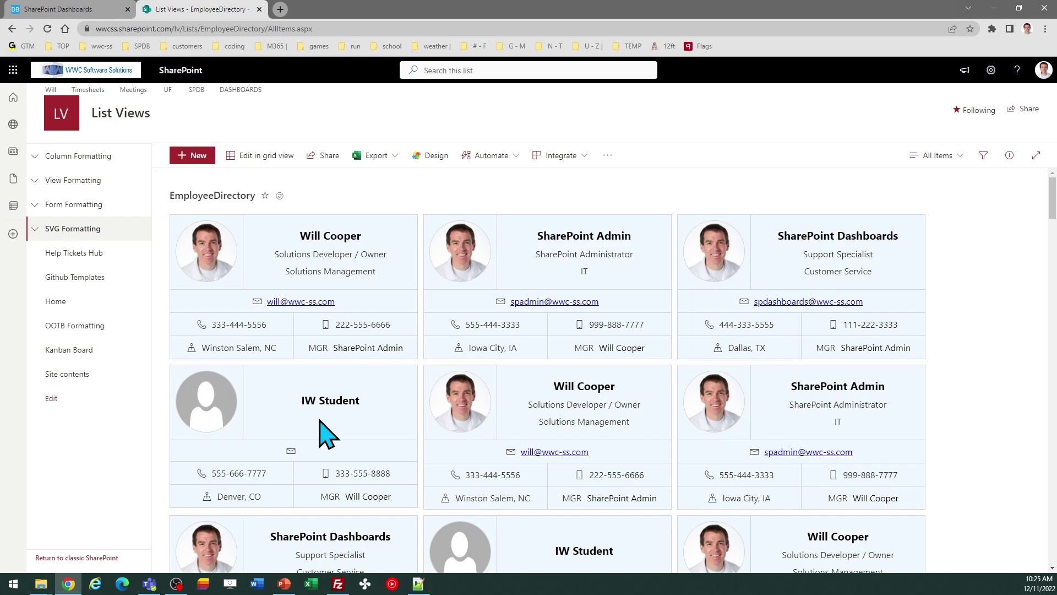
click(240, 326)
click(242, 326)
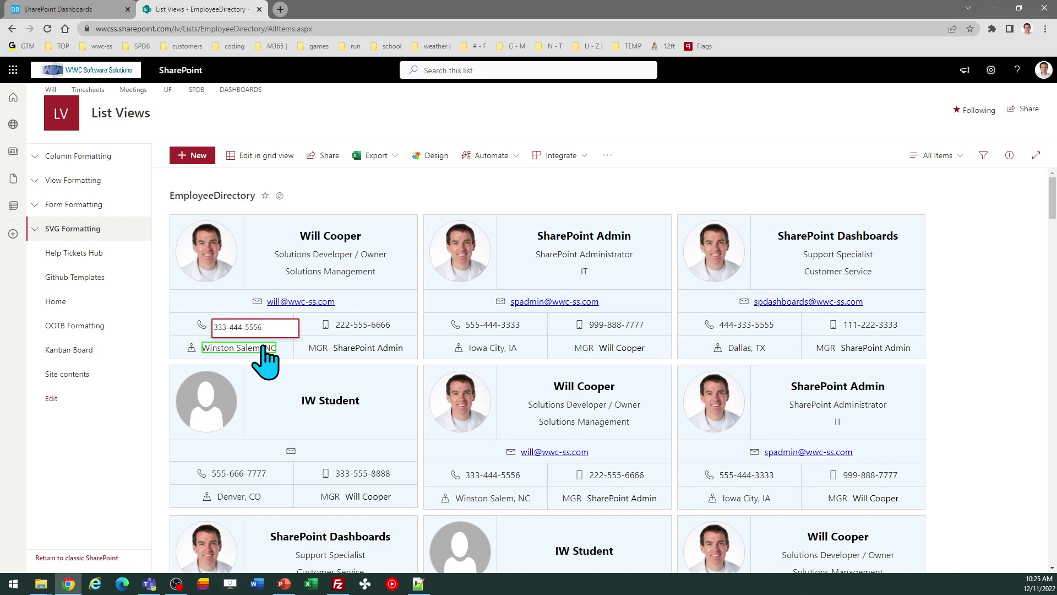
key(Delete)
text(5)
key(Return)
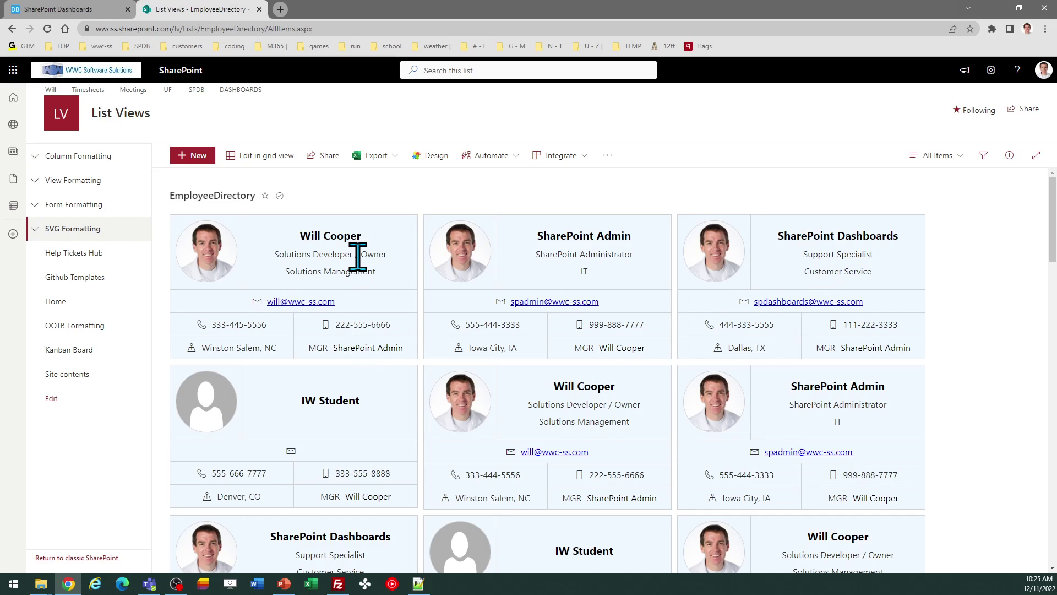
Set Picture Width to 125 and Cards Per Row to 2, then copy the template.
click(93, 11)
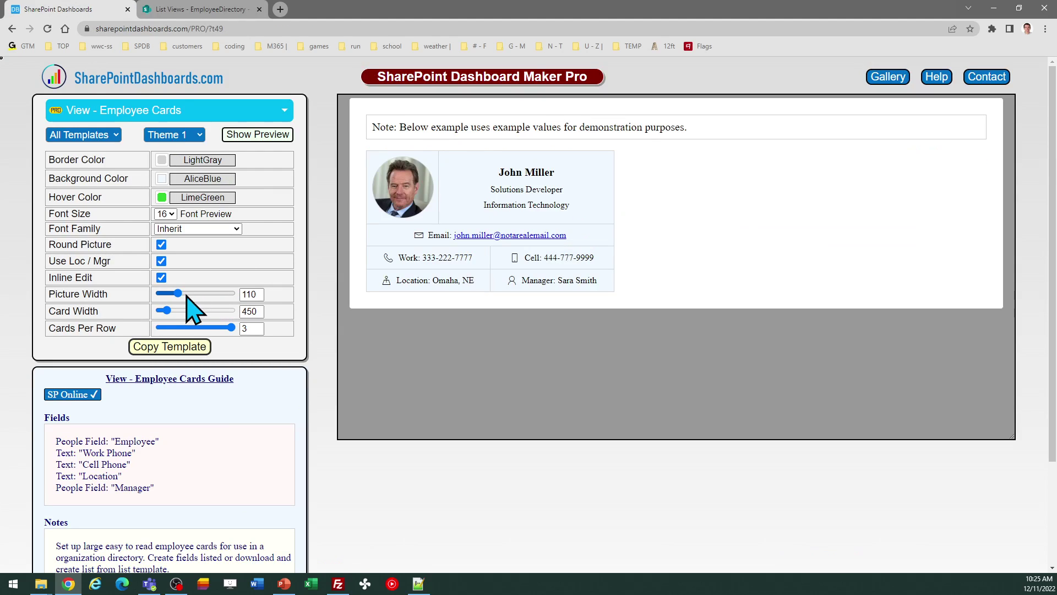
mouse_move(177, 293)
mouse_down()
mouse_move(187, 293)
mouse_move(175, 311)
mouse_up()
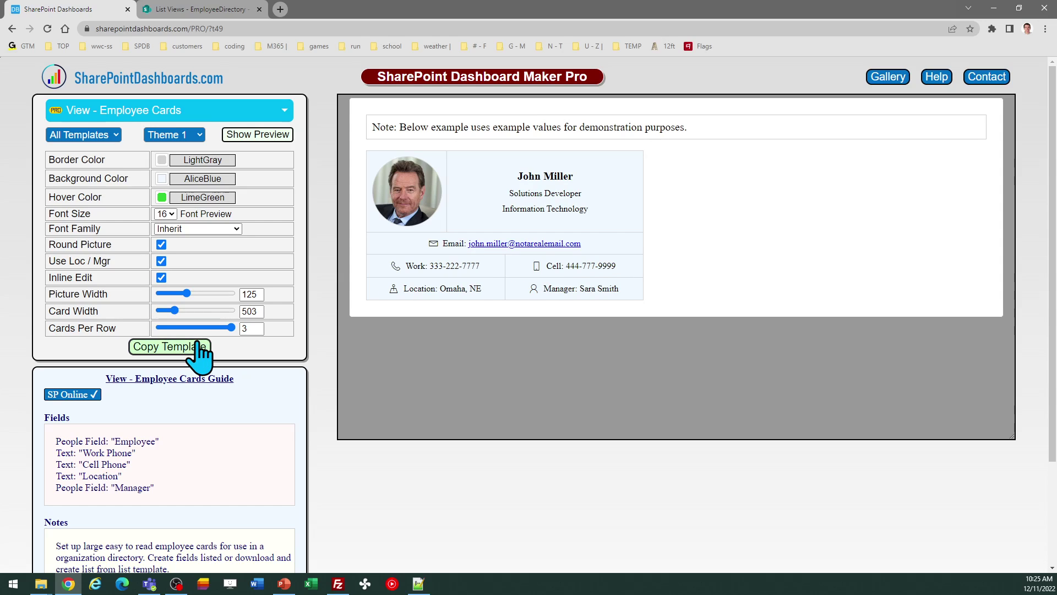
drag(227, 328, 196, 328)
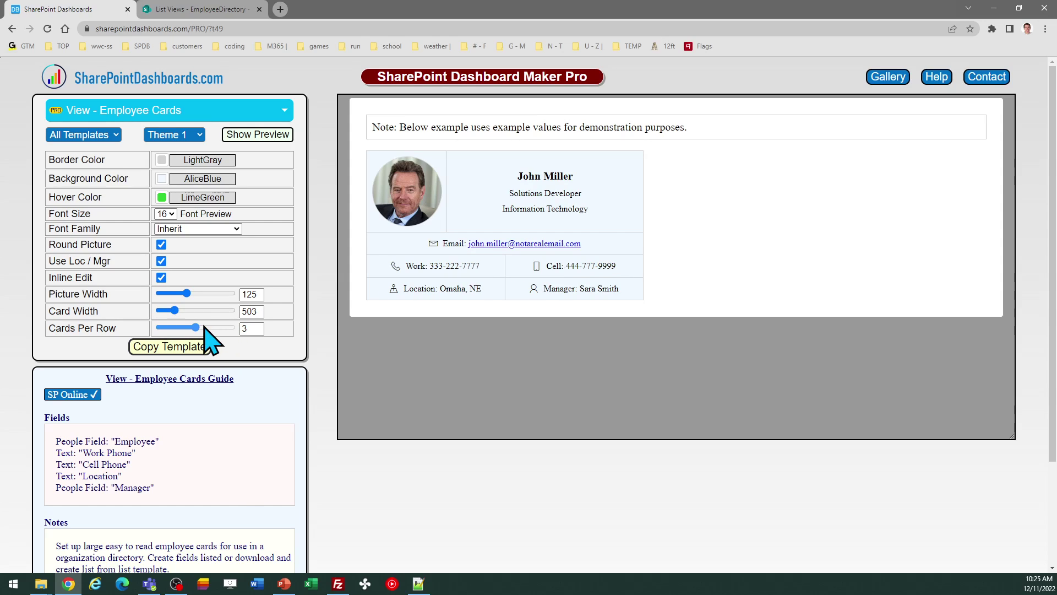
click(152, 347)
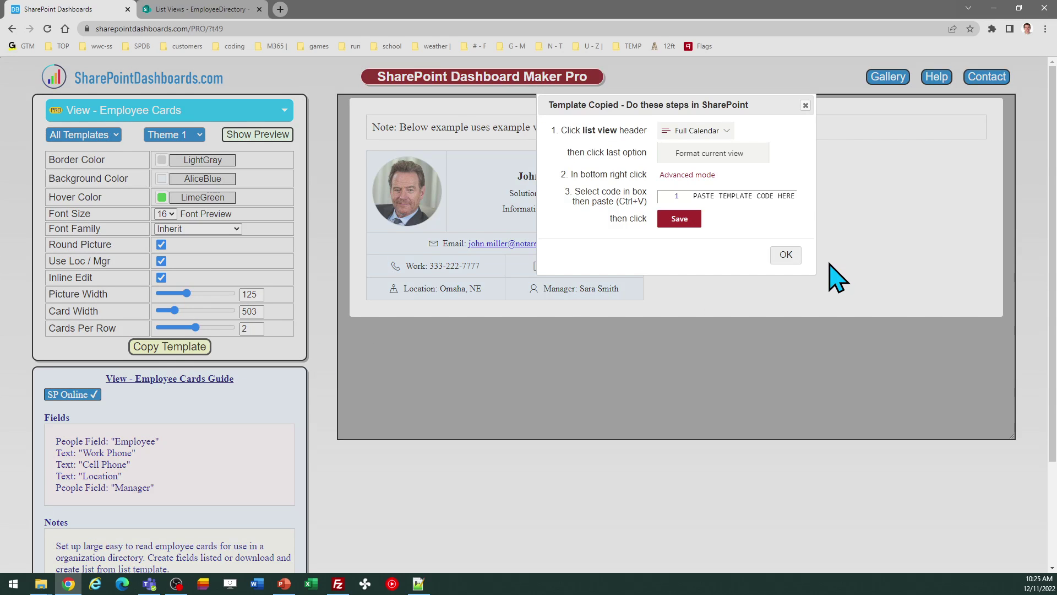
Paste the updated two-per-row card JSON into the EmployeeDirectory view format, save, and close the pane.
click(785, 254)
click(208, 7)
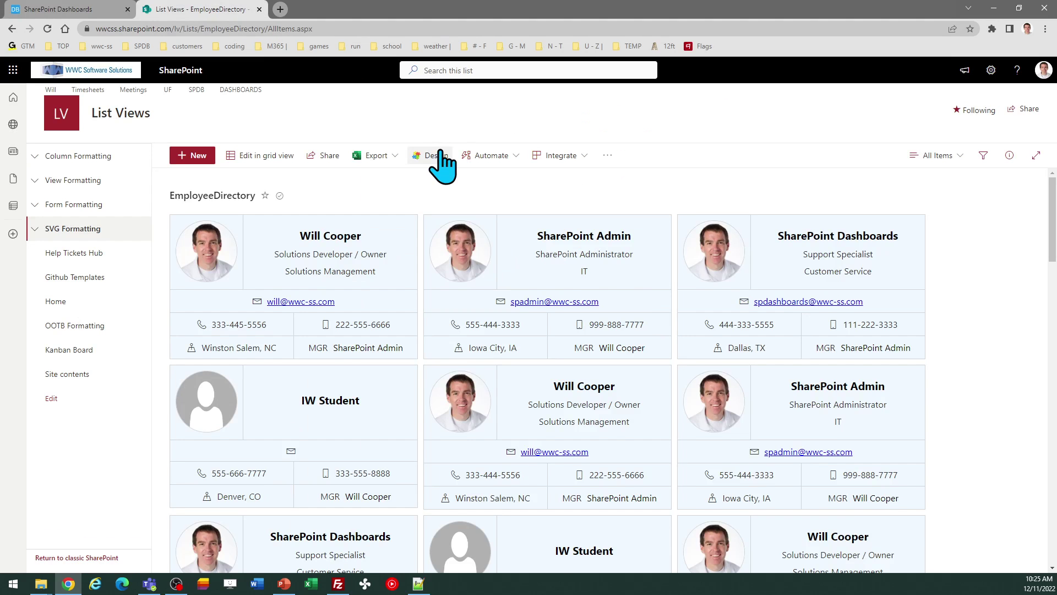
click(931, 156)
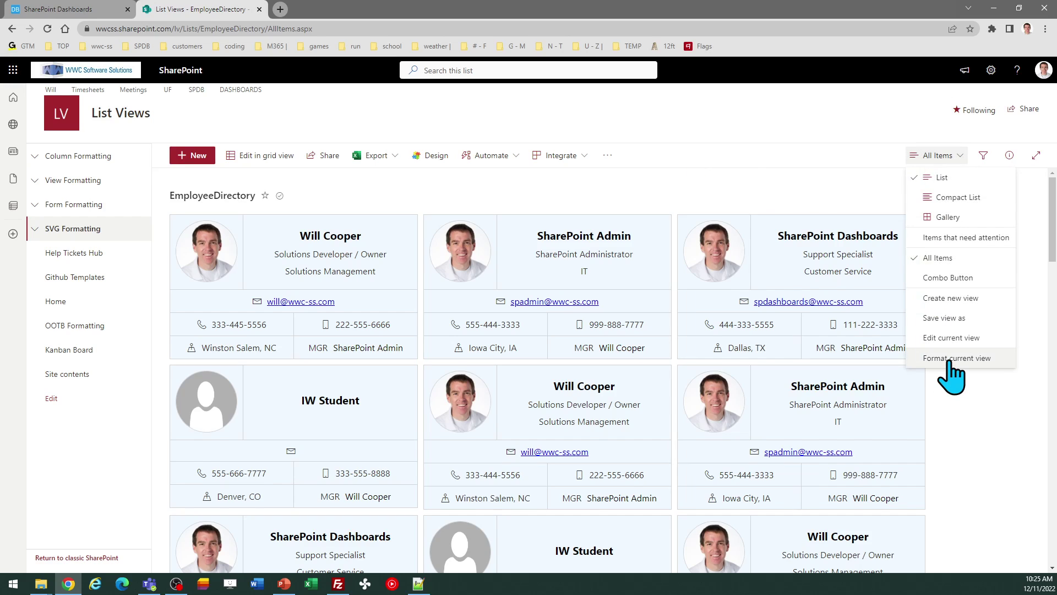
click(956, 358)
click(957, 426)
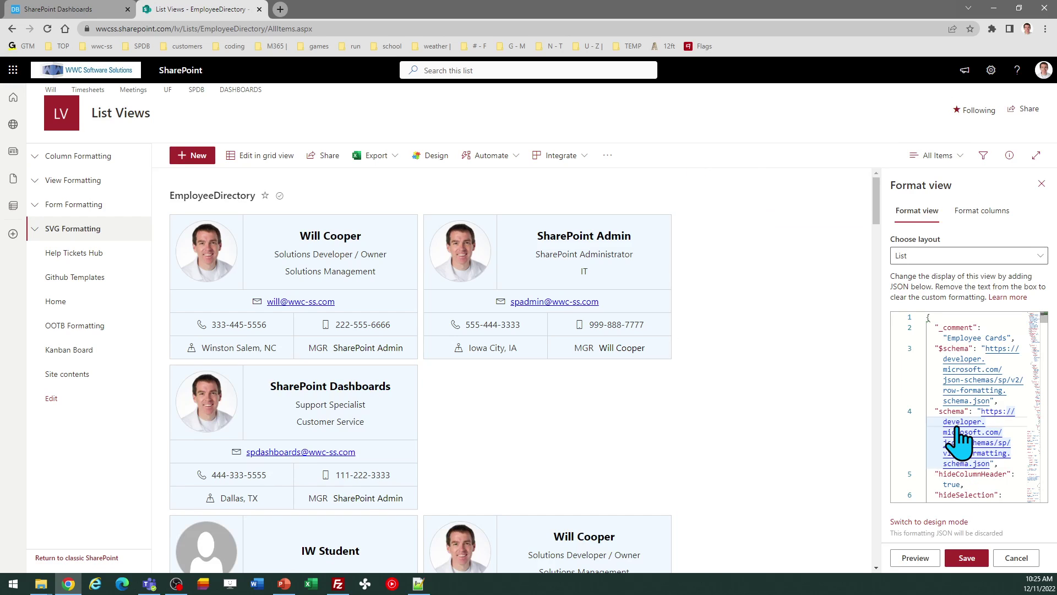
key(ctrl+a)
key(ctrl+v)
click(958, 558)
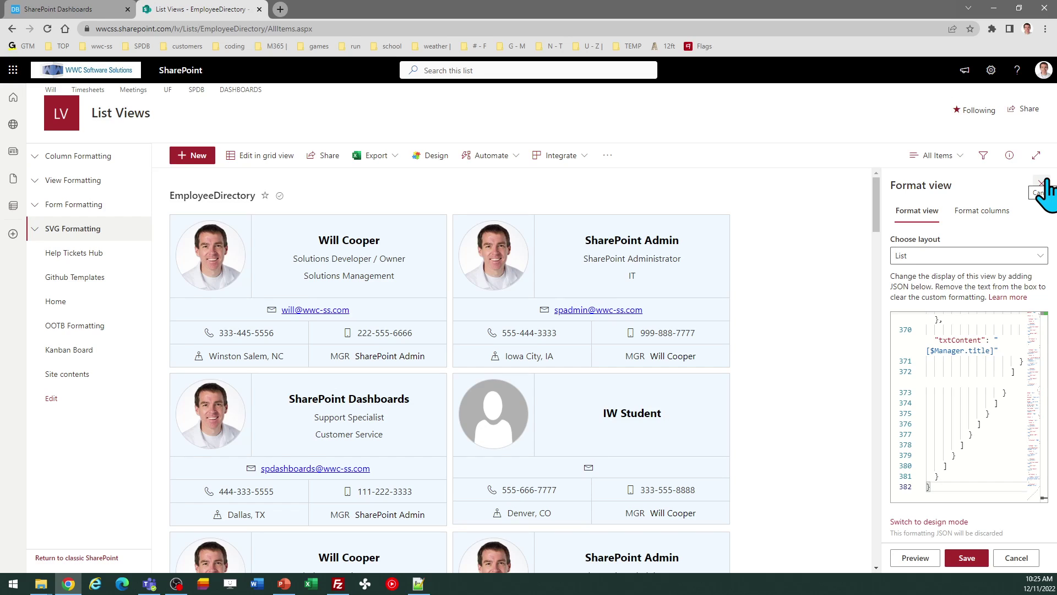
click(1042, 183)
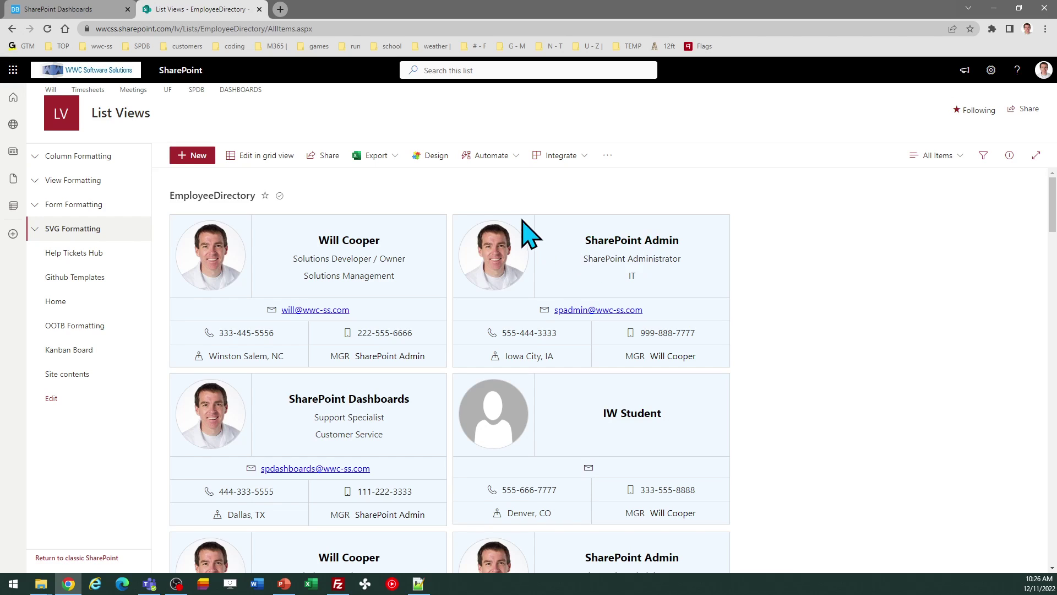
Go back to the Employee Cards template page with Picture Width 125 and 2 cards per row.
click(80, 11)
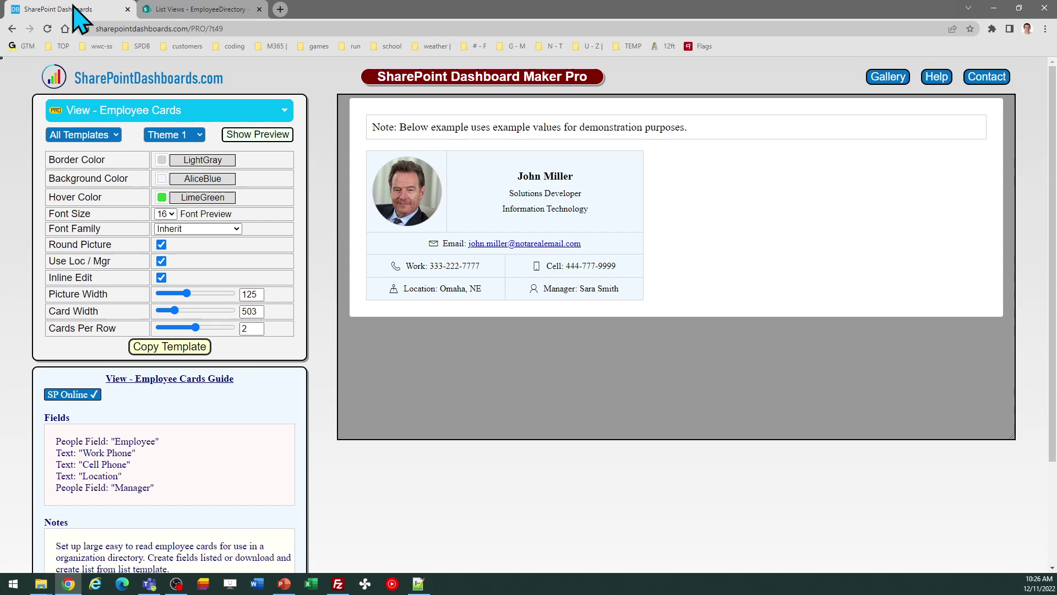